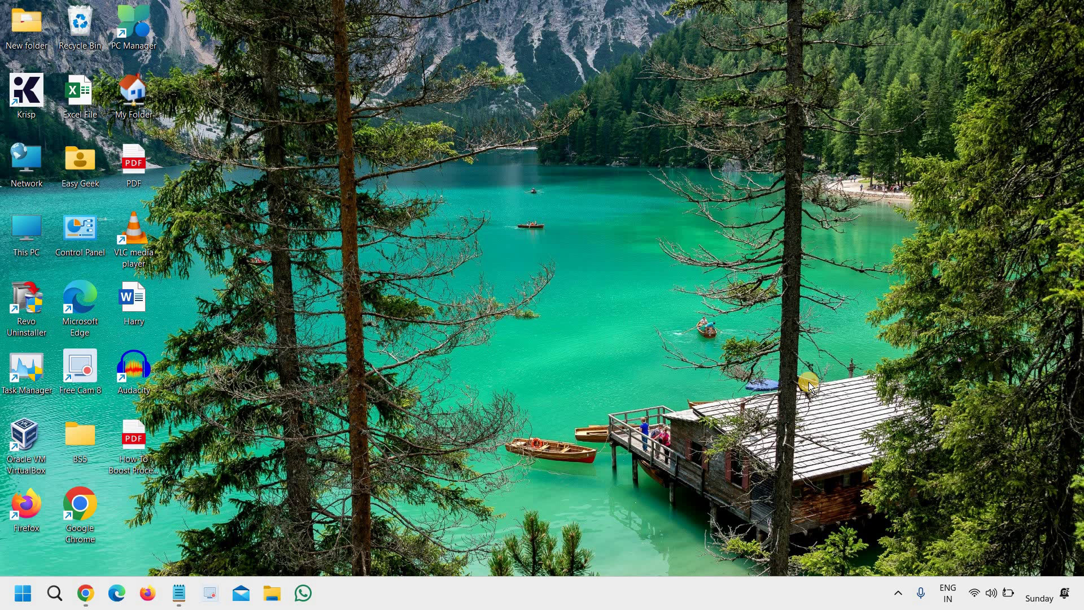
Step: Search for cmd and launch Command Prompt as administrator
left_click(54, 593)
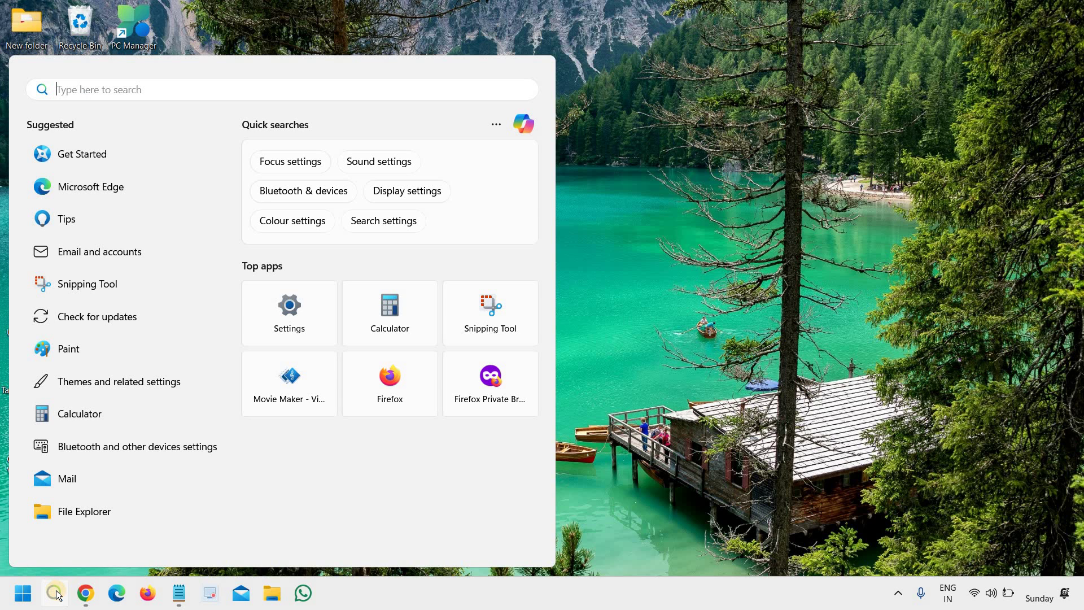
type("cmd")
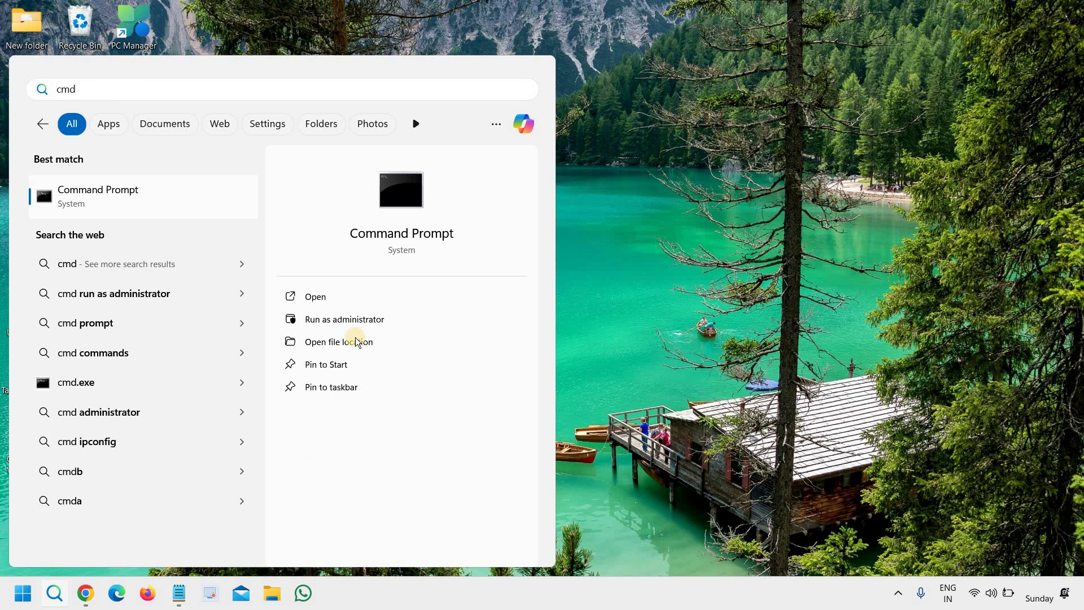
left_click(363, 319)
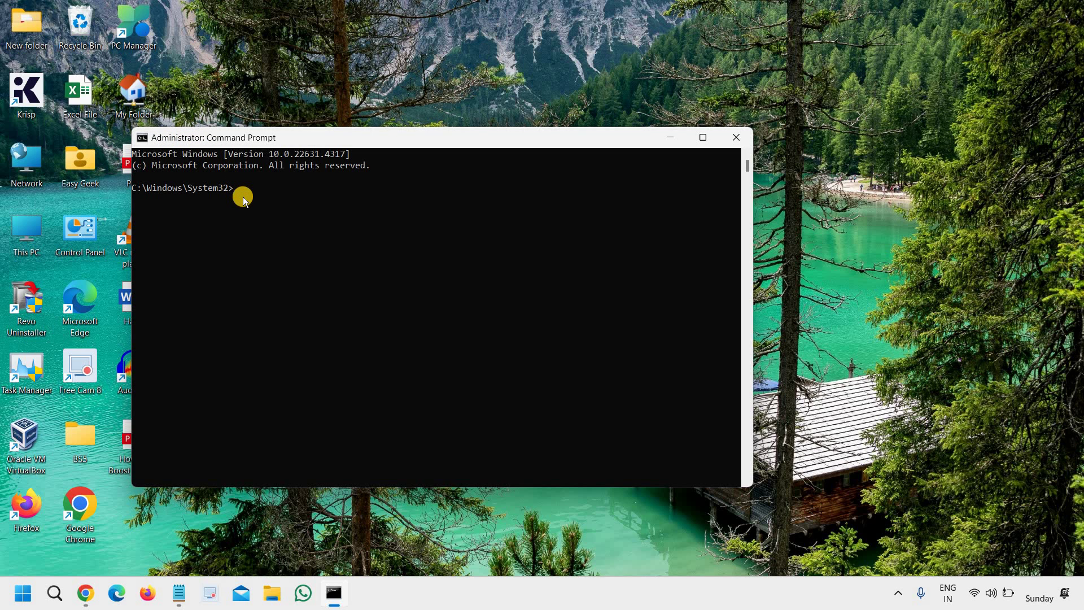
Step: Run sfc /scannow in the administrator Command Prompt
type("sfc /scannow")
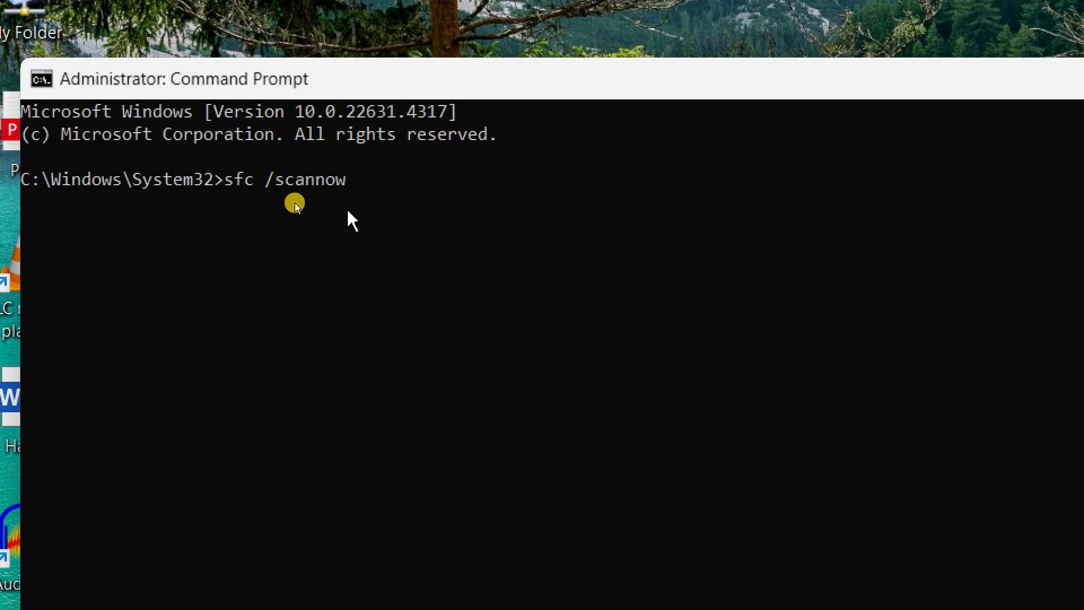
key("Return")
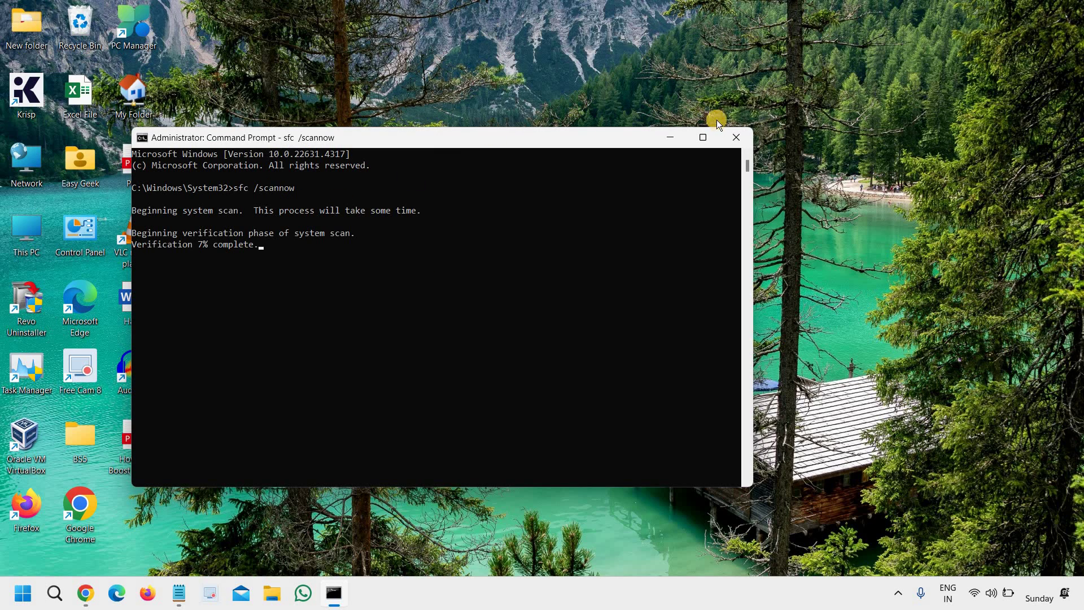
Step: Reopen an elevated Command Prompt, accepting UAC, and run DISM /Online /Cleanup-Image /RestoreHealth
left_click(737, 137)
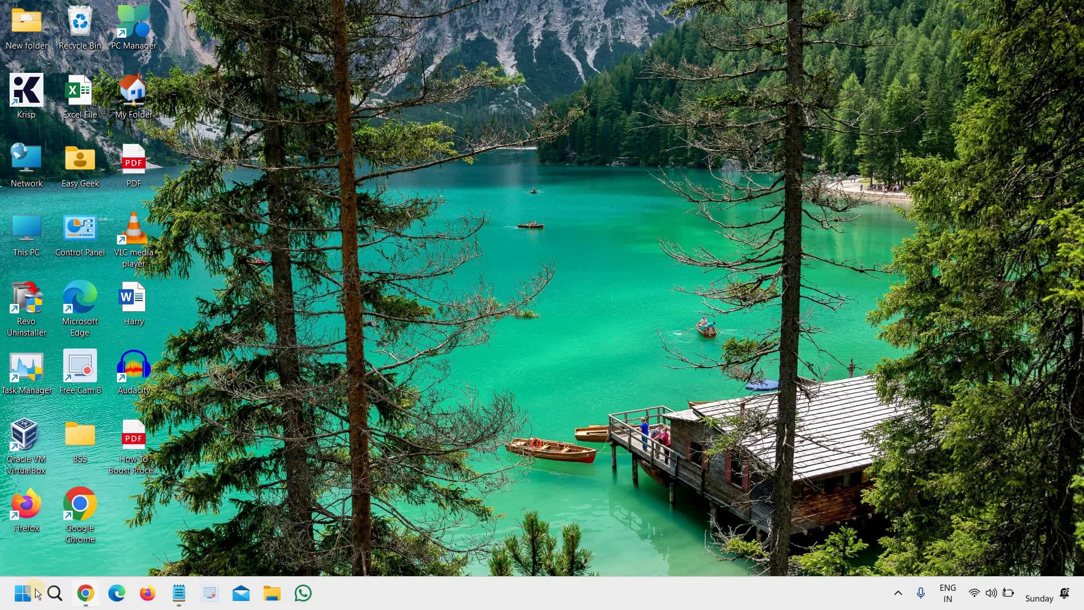
left_click(54, 597)
type("cmd")
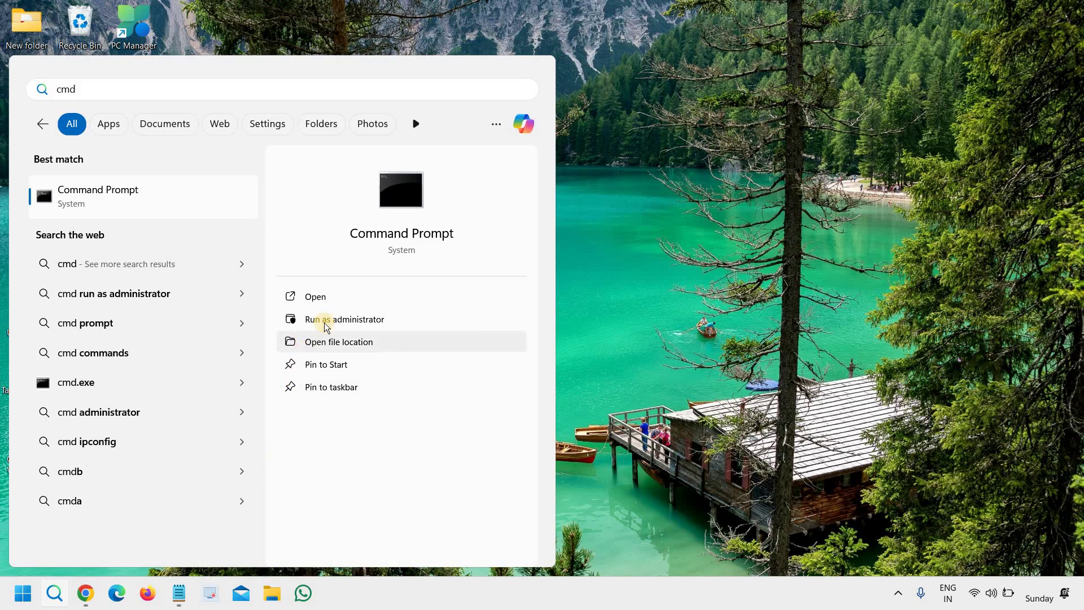
left_click(328, 320)
left_click(460, 402)
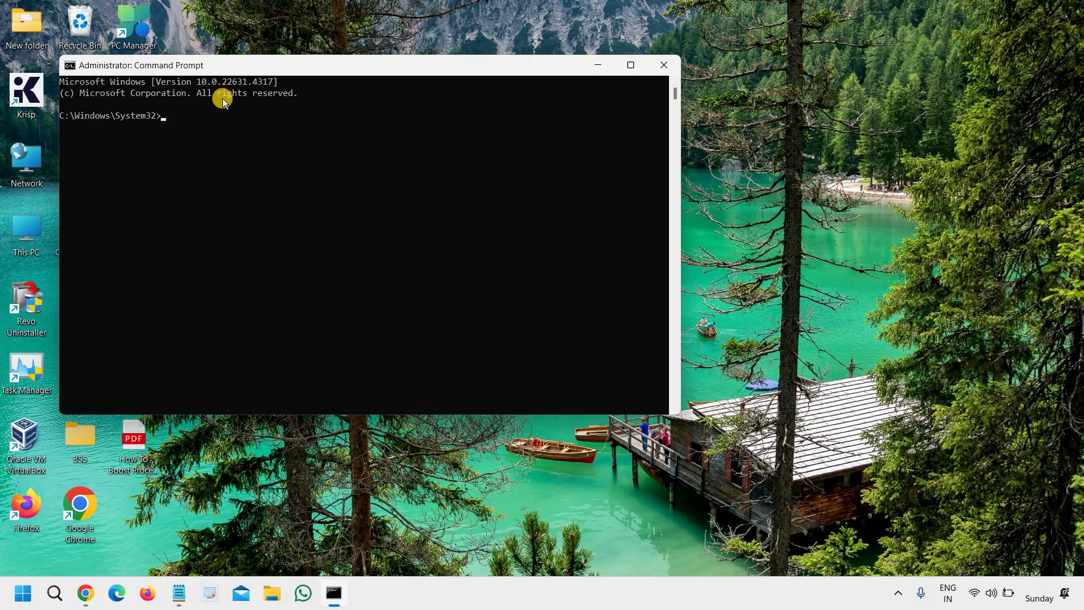
type("DISM /Online /Cleanup-Image /RestoreHealth")
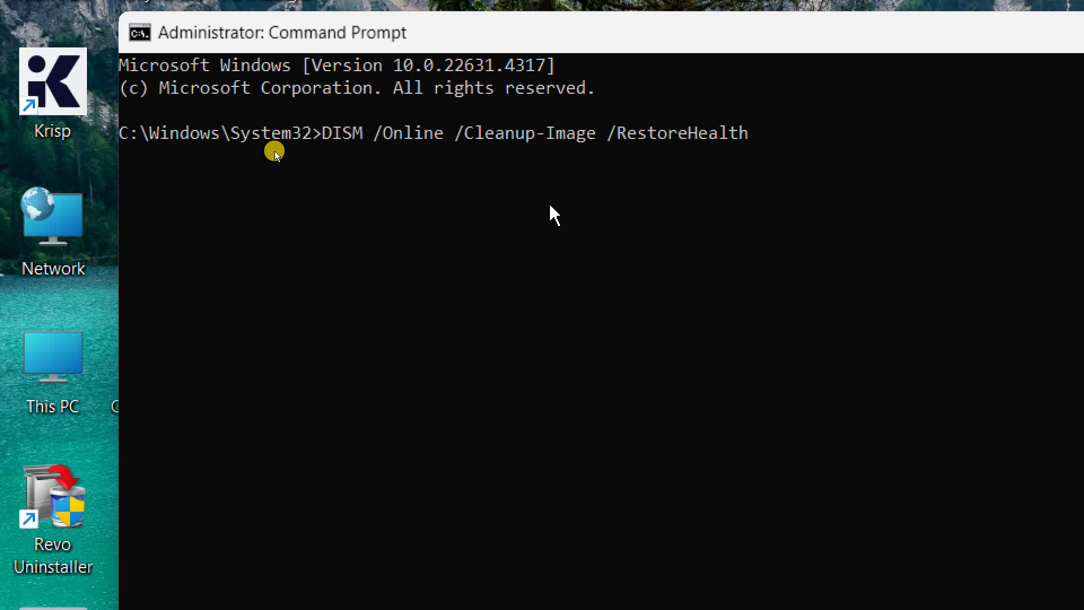
key("Return")
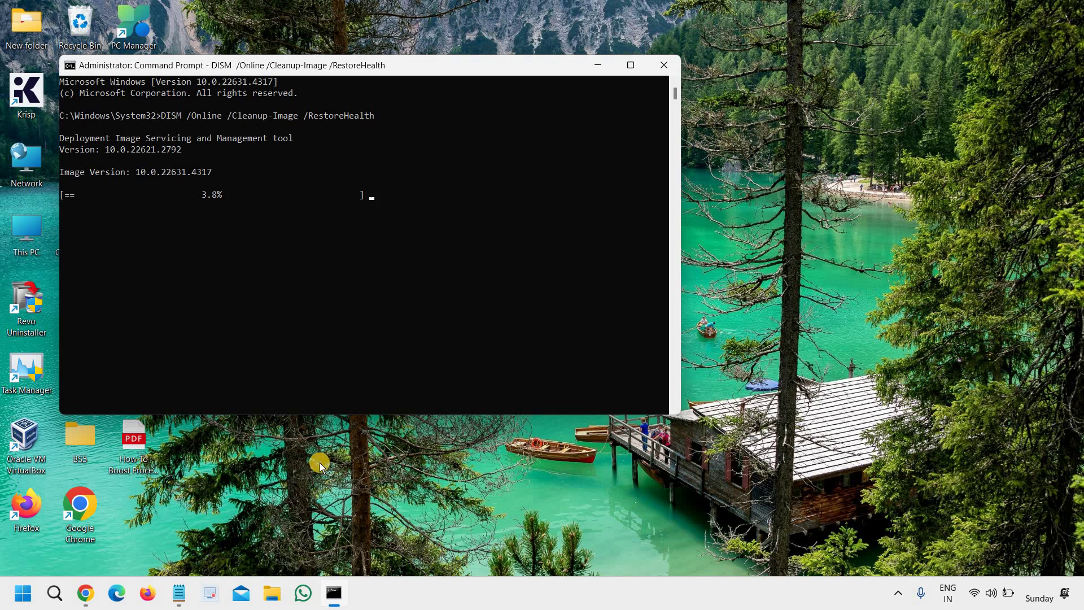
Step: Close Command Prompt and enter regedit in the Run dialog from the Start menu
left_click(670, 69)
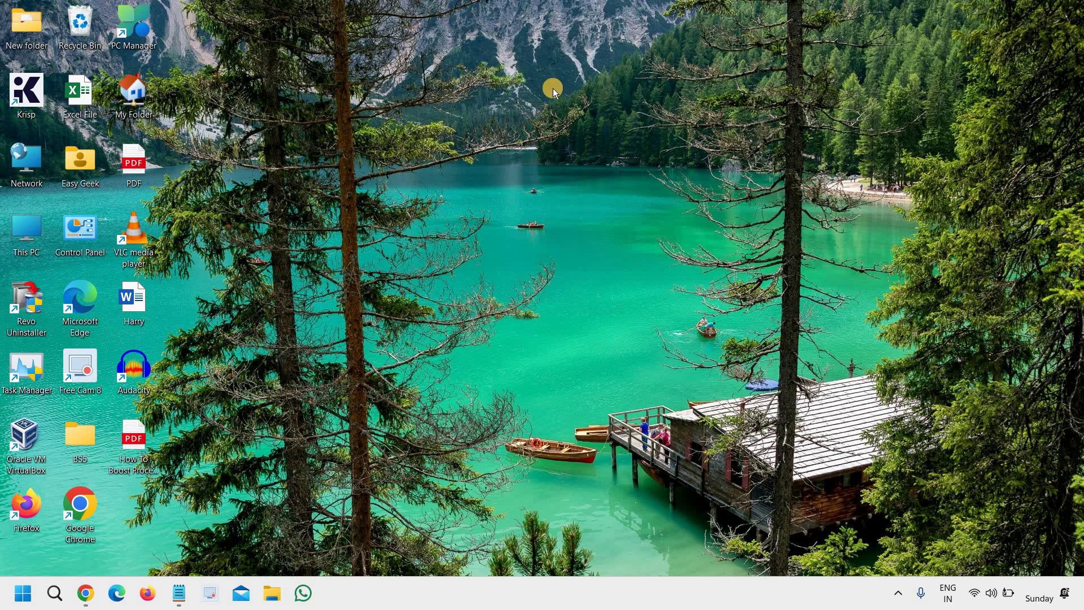
right_click(22, 596)
left_click(53, 506)
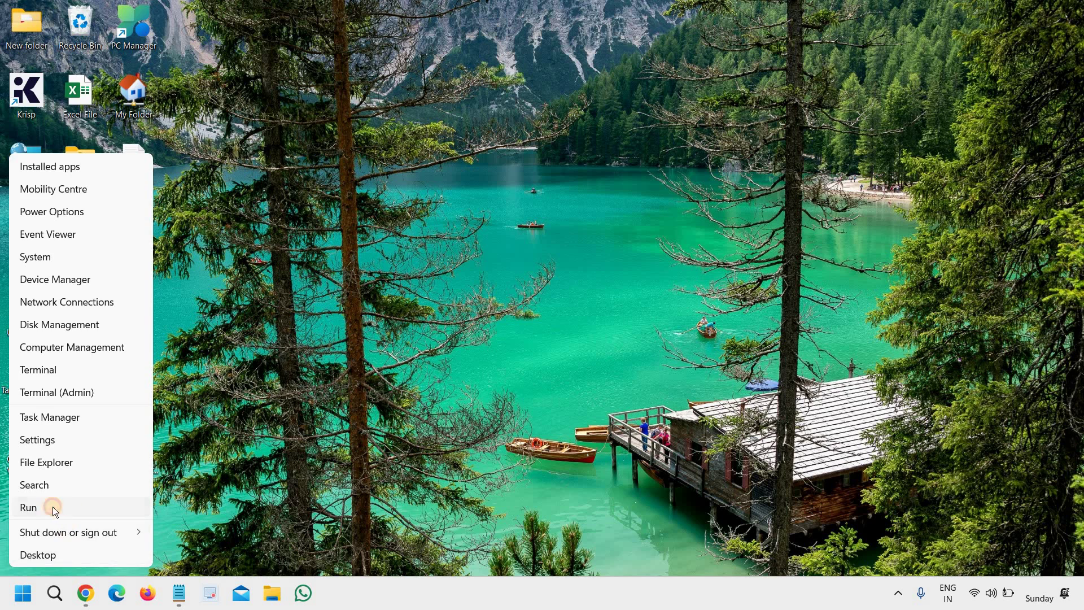
type("reged")
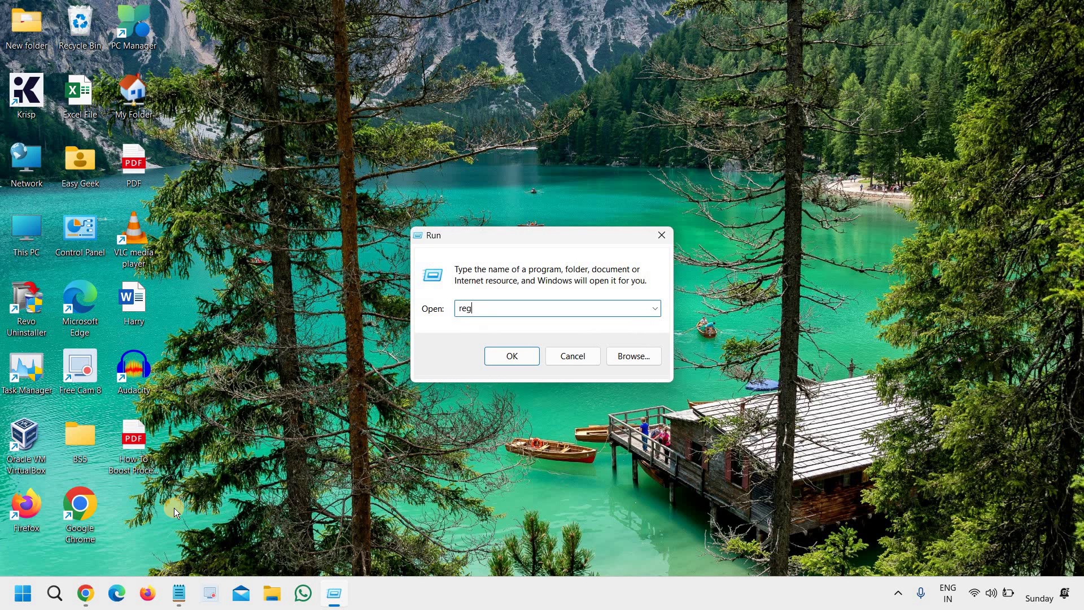
type("it")
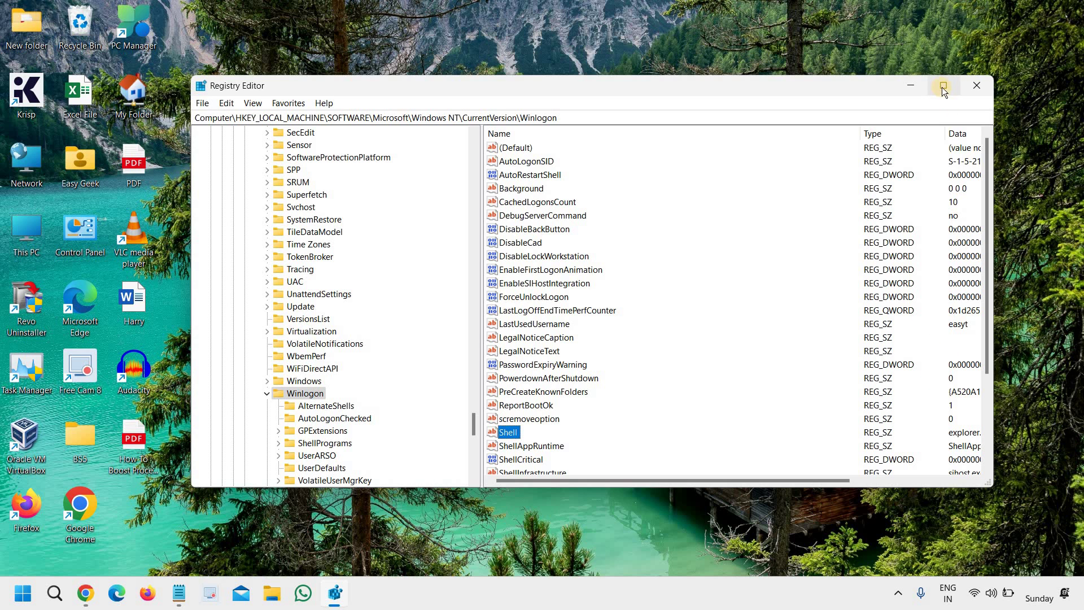
Step: Maximize Registry Editor and check the Winlogon key path, scrolling the key tree back up
left_click(943, 86)
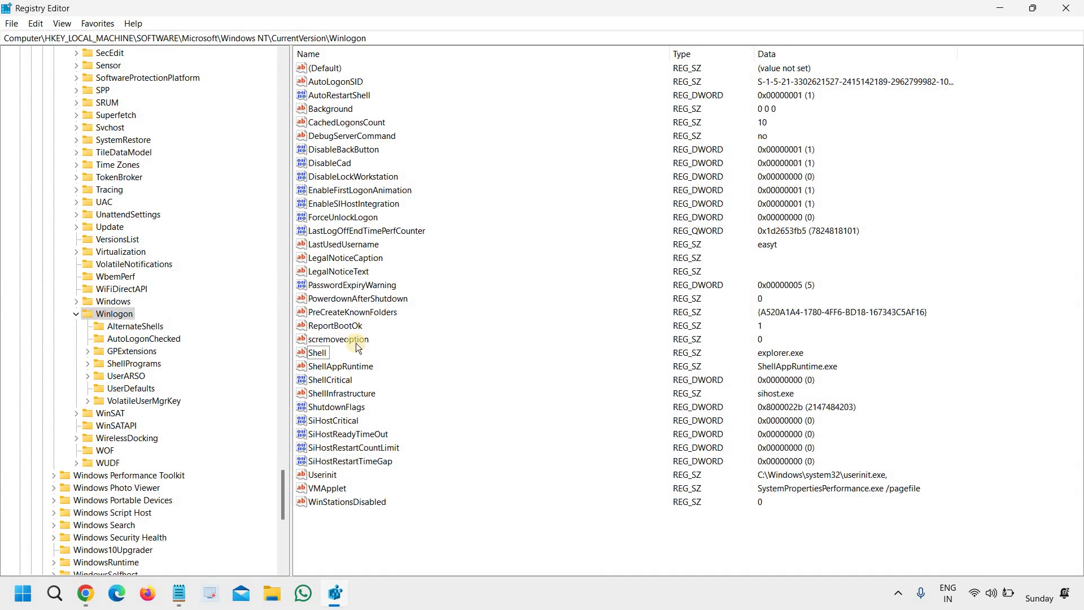
left_click(391, 39)
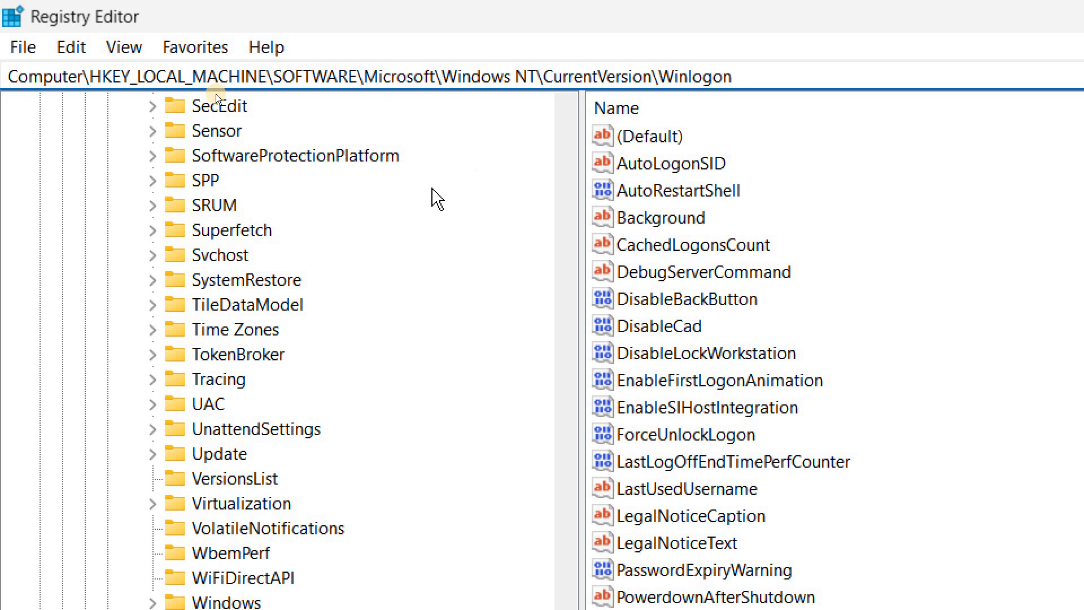
scroll(435, 198, "up", 10)
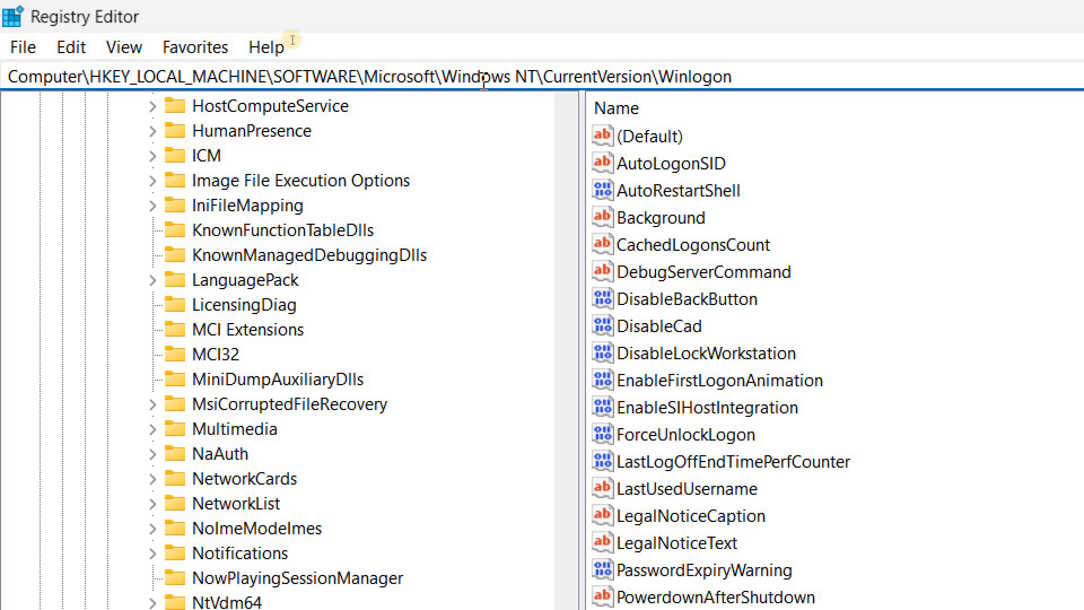
scroll(235, 232, "up", 4)
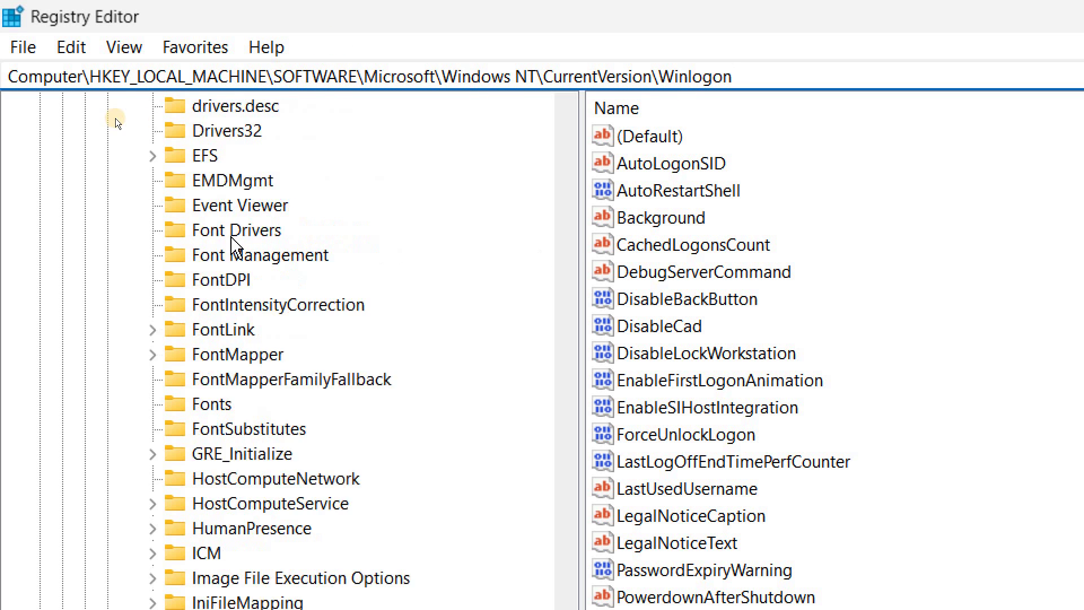
scroll(236, 247, "down", 20)
scroll(236, 247, "up", 15)
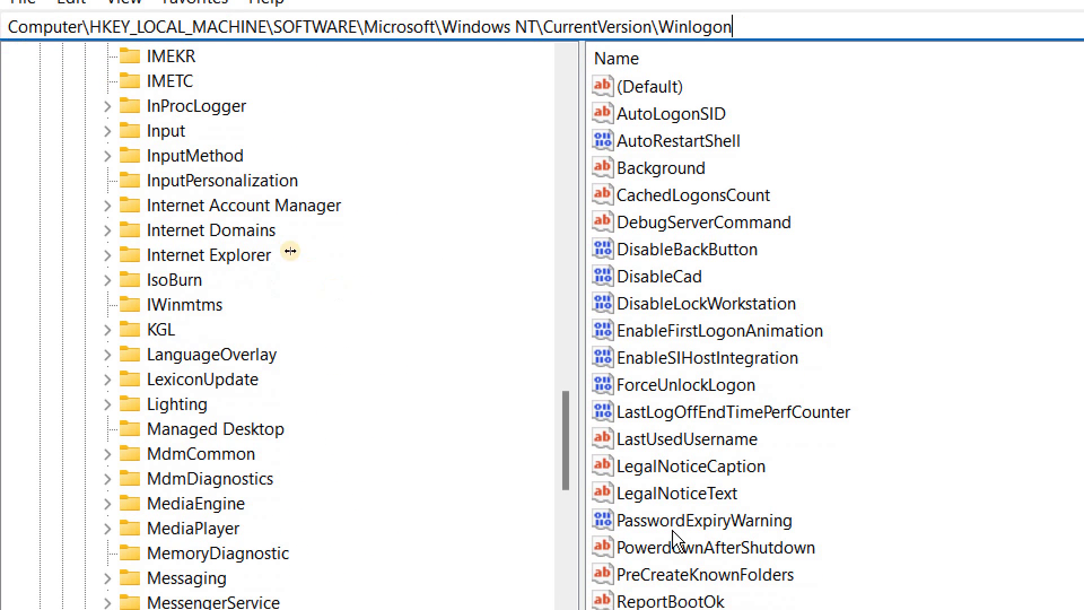
left_click_drag(576, 446, 551, 84)
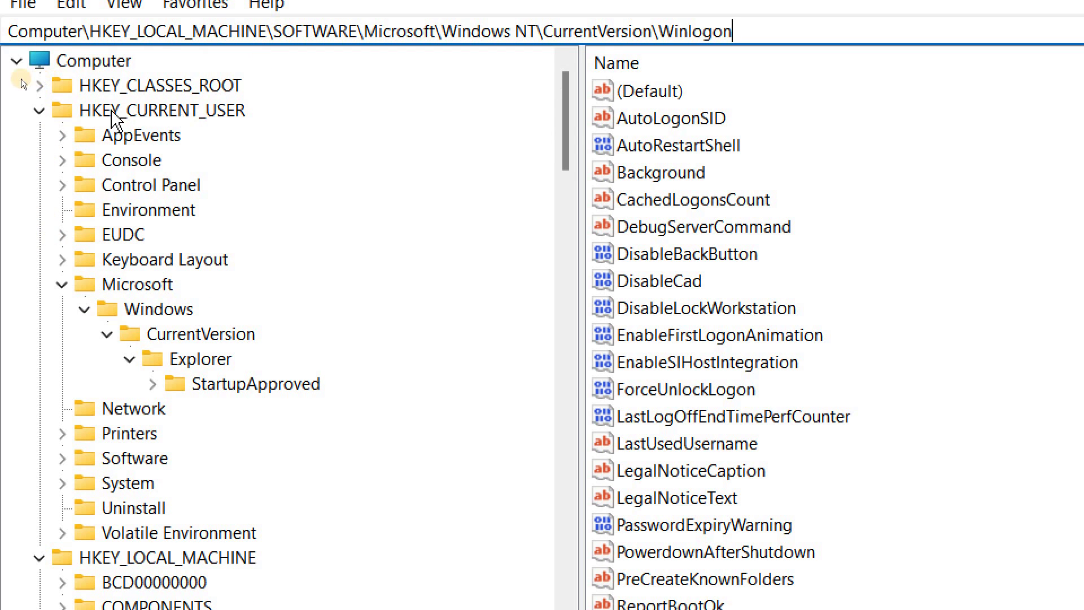
Step: Collapse HKEY_CURRENT_USER and expand HKEY_LOCAL_MACHINE down to the SOFTWARE key
left_click(39, 110)
left_click(39, 136)
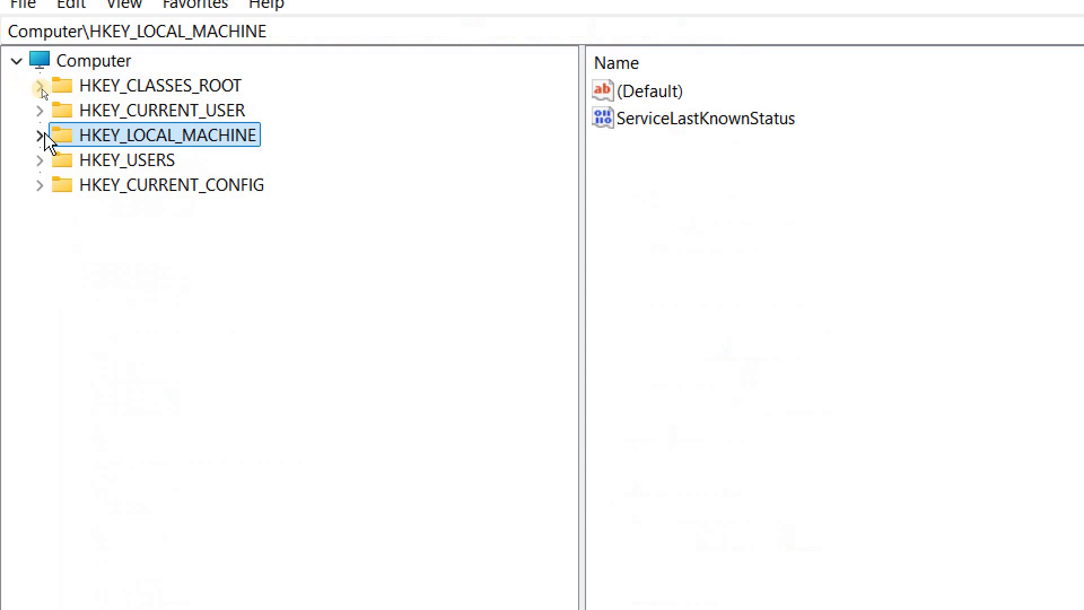
double_click(96, 136)
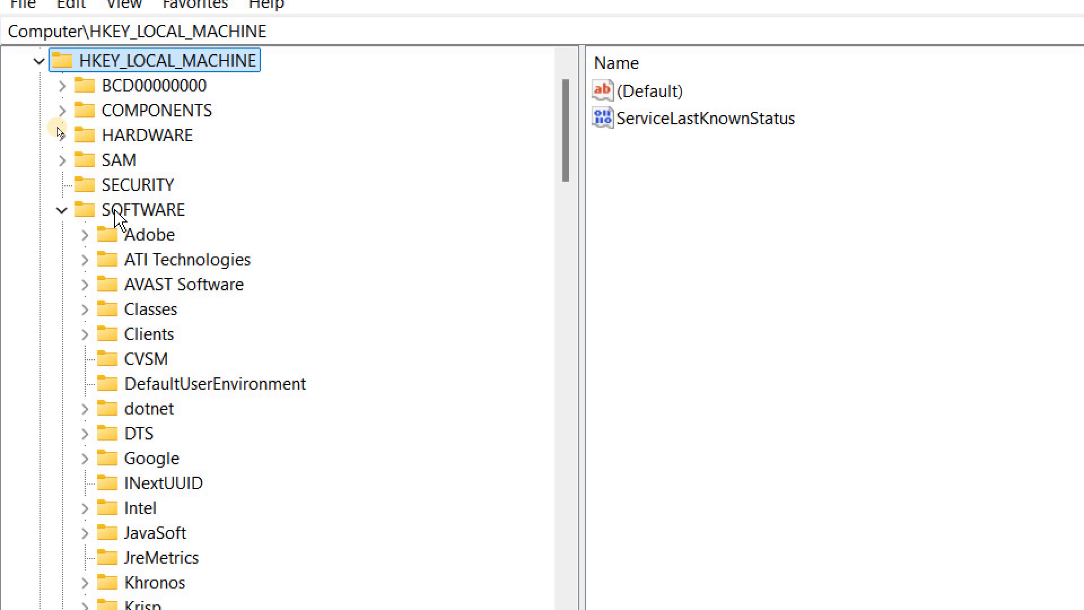
double_click(103, 211)
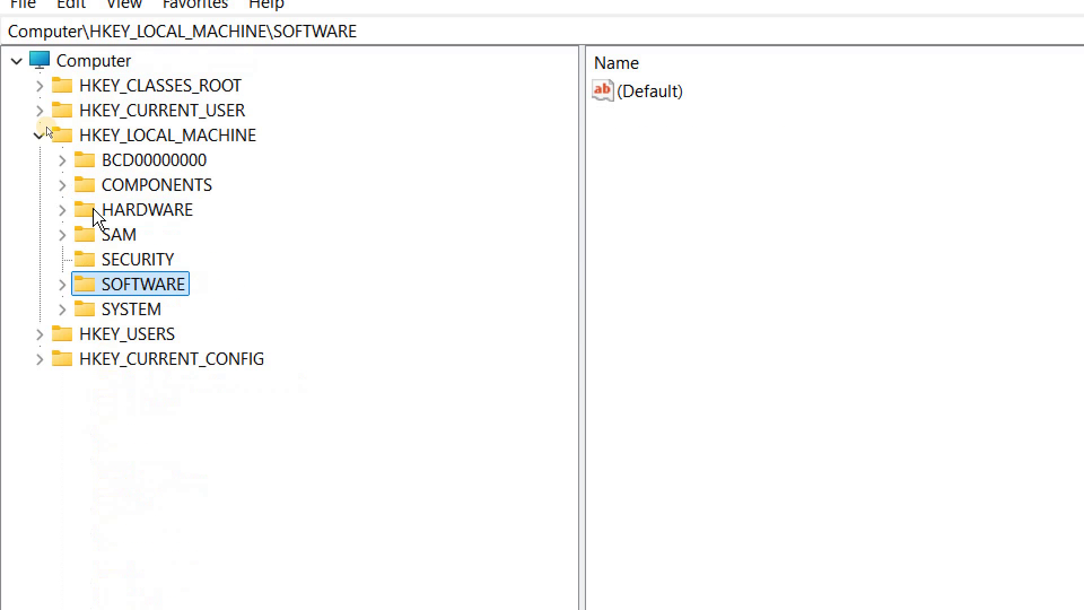
double_click(100, 290)
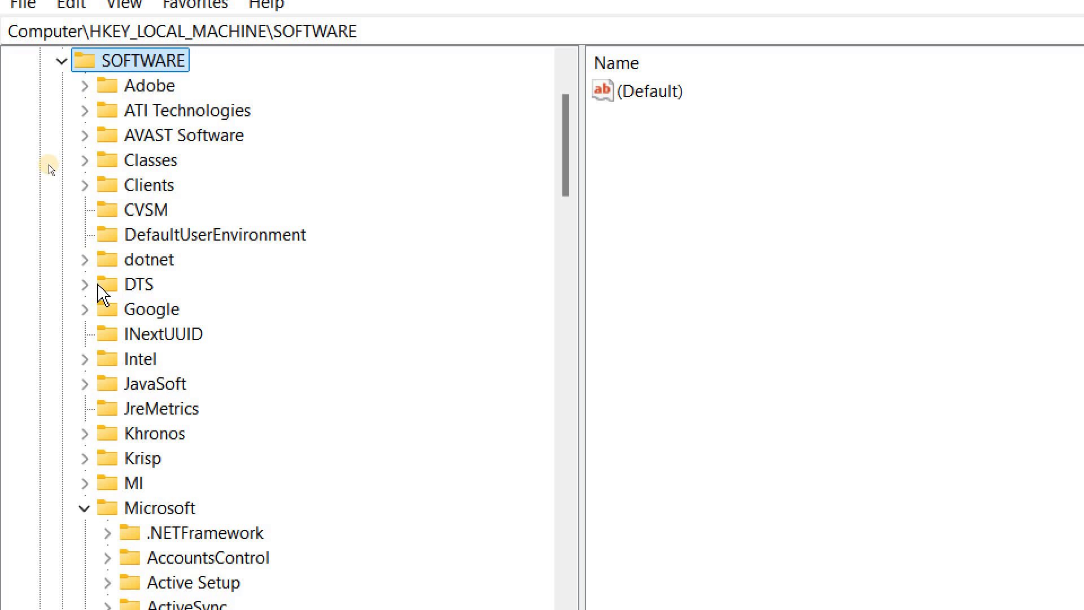
Step: Expand Microsoft and open the Windows NT key, scrolling until Winlogon is visible
scroll(103, 294, "down", 1)
double_click(114, 410)
double_click(113, 458)
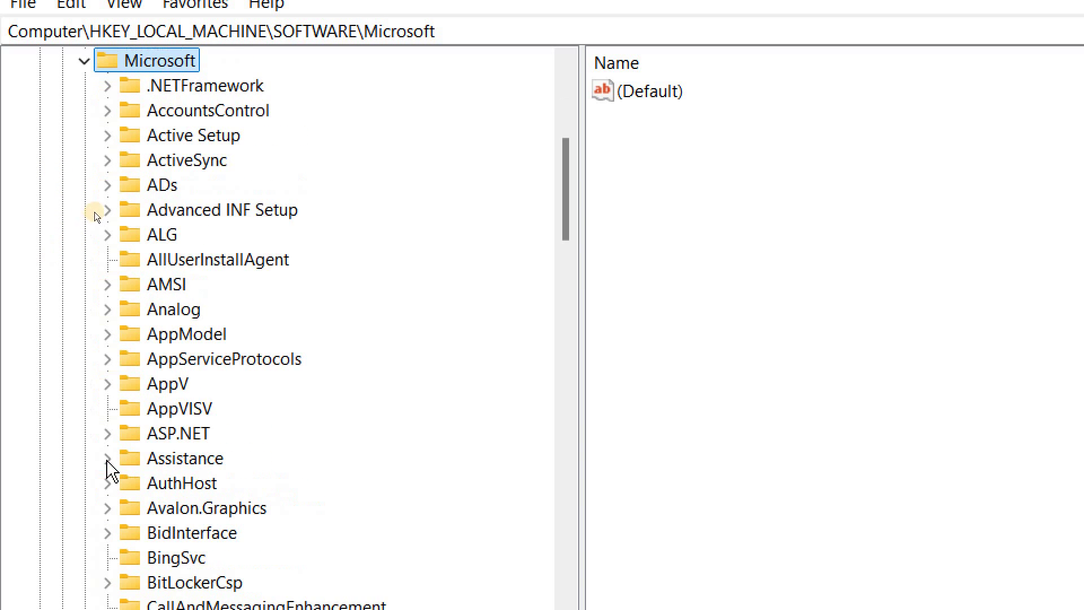
scroll(194, 376, "down", 3)
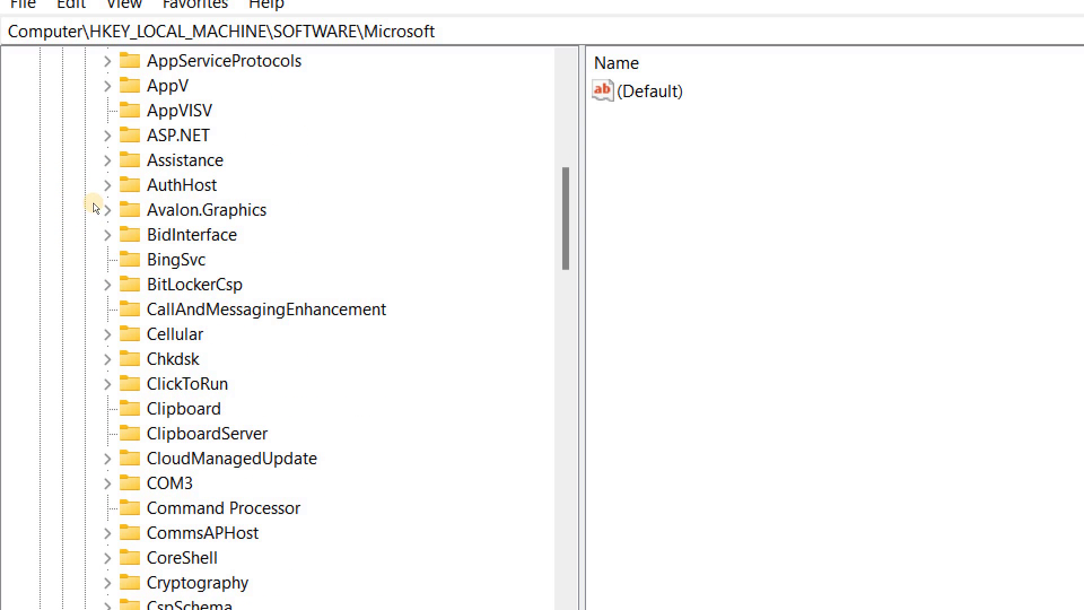
scroll(194, 376, "down", 1)
scroll(188, 365, "up", 4)
scroll(186, 361, "up", 1)
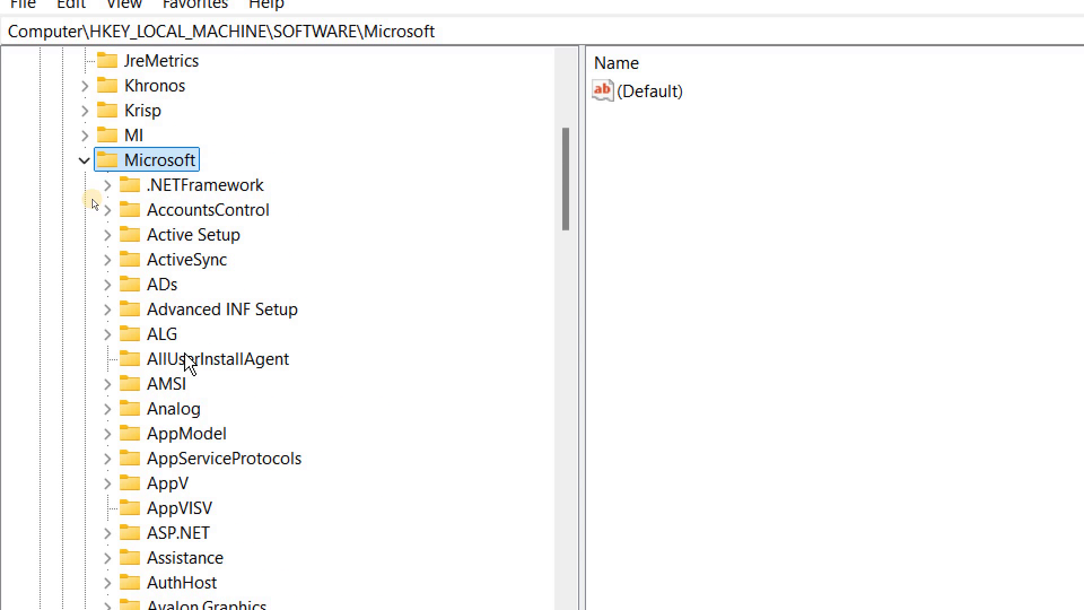
scroll(187, 361, "down", 16)
scroll(186, 361, "down", 16)
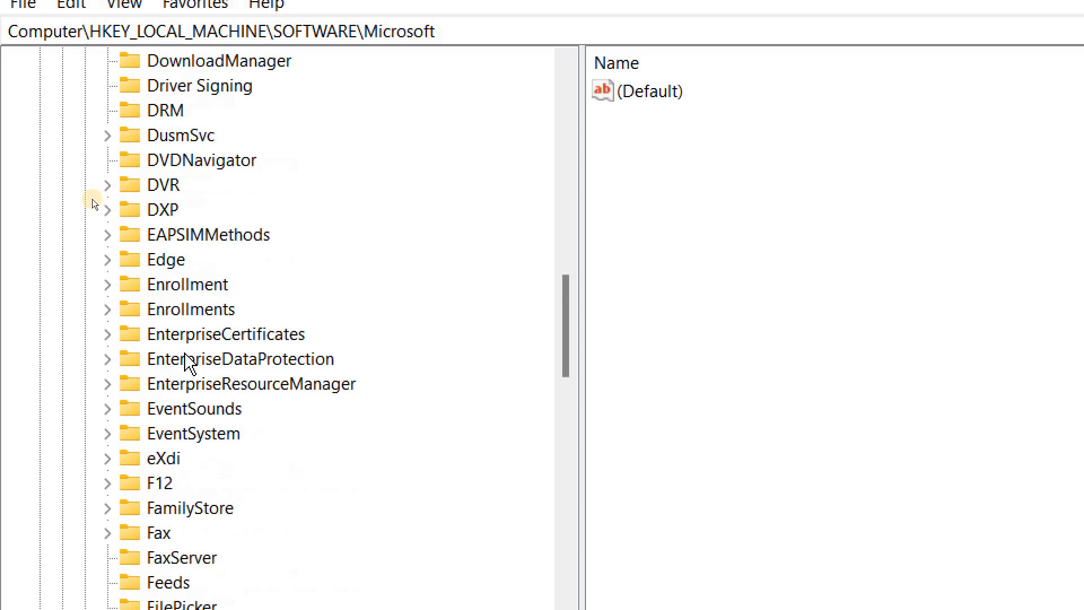
scroll(186, 361, "down", 19)
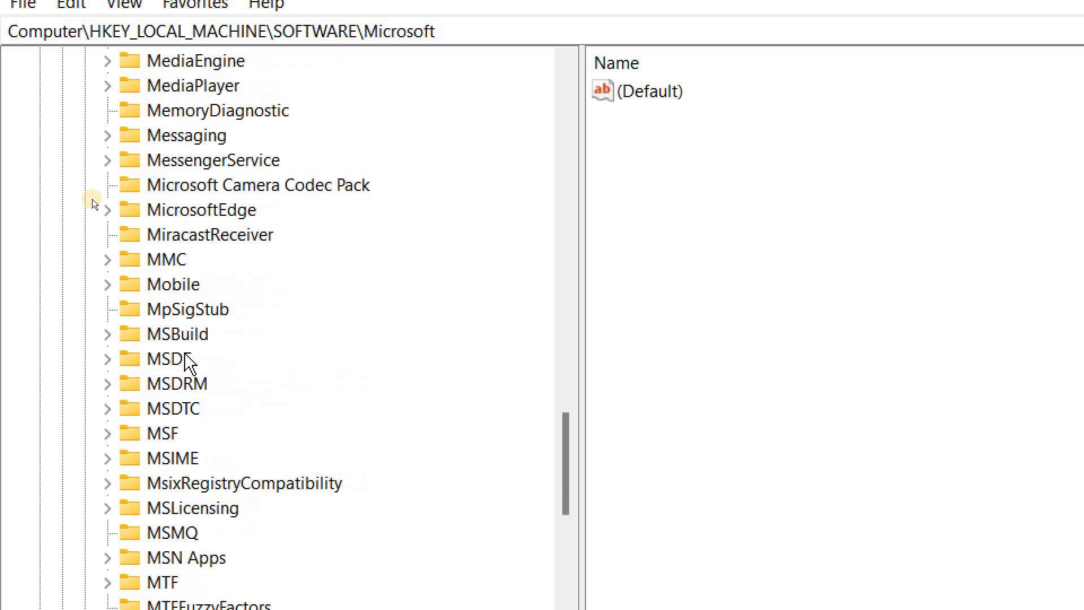
scroll(188, 362, "down", 19)
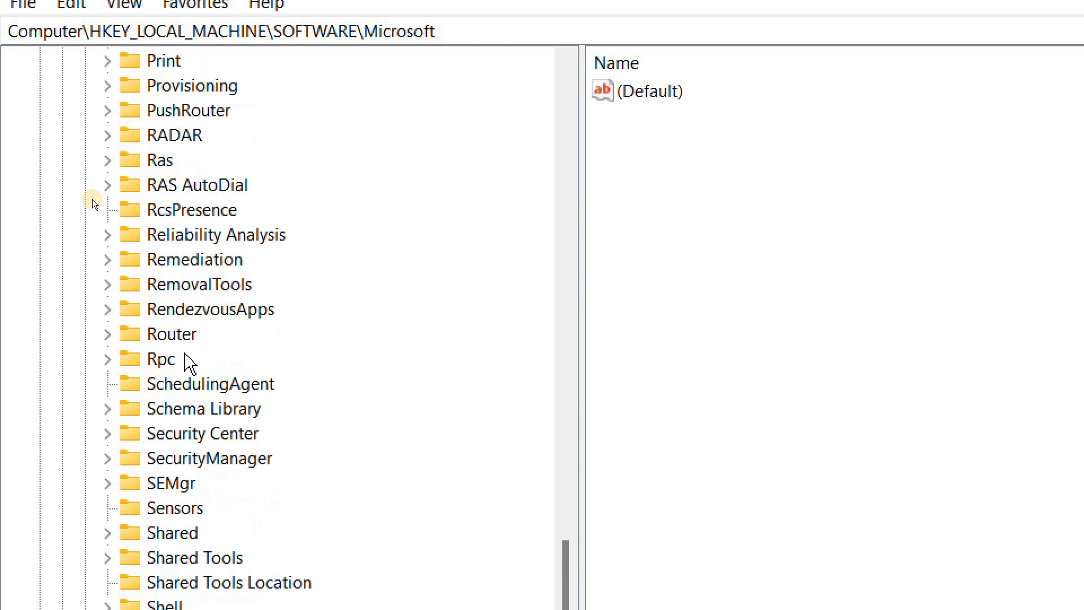
scroll(188, 362, "down", 4)
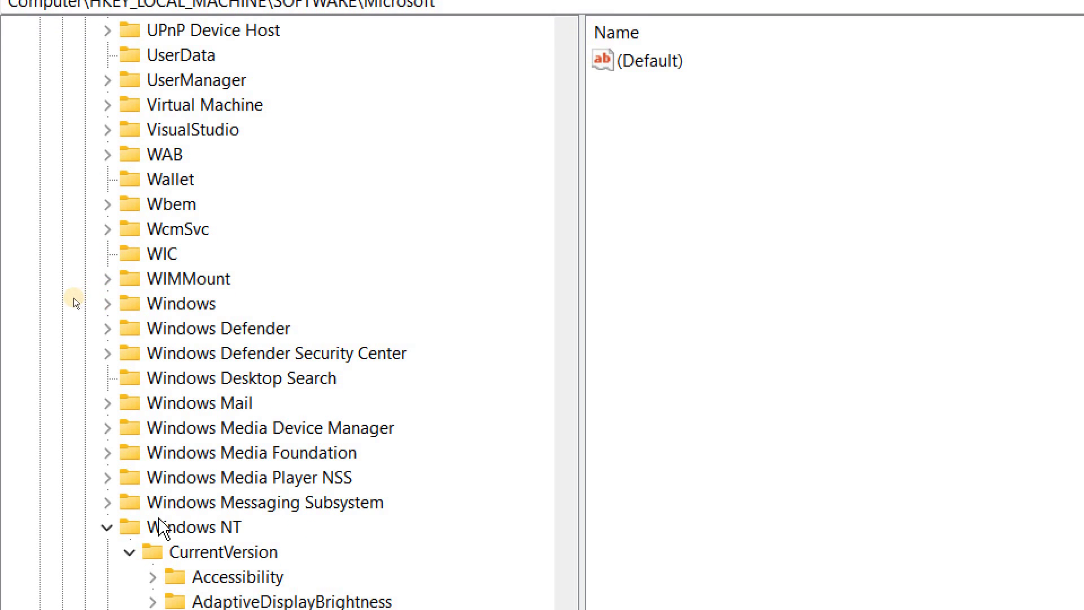
left_click(139, 528)
scroll(133, 530, "down", 7)
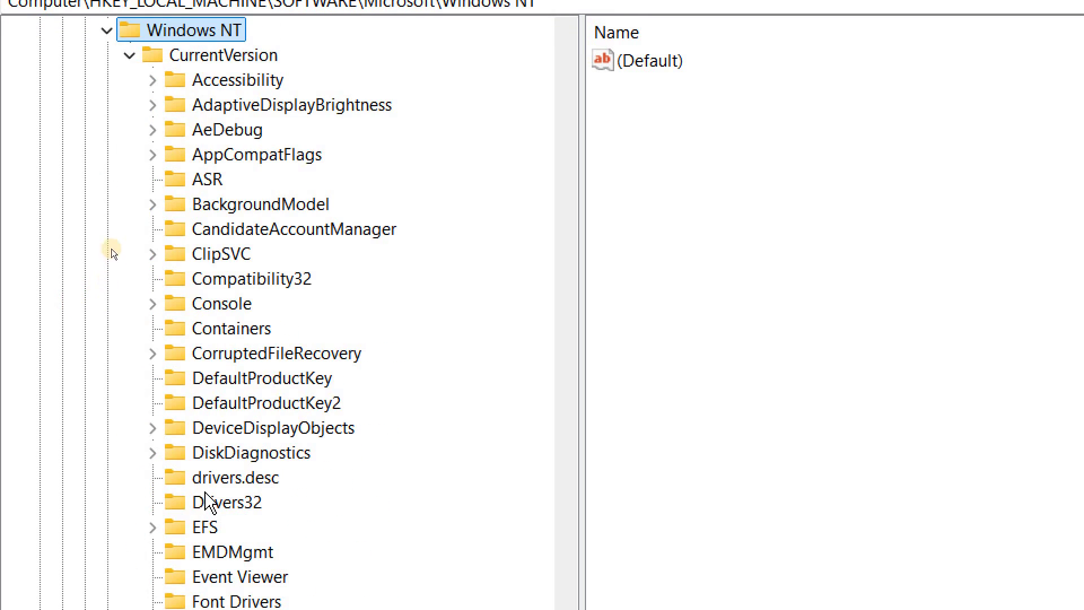
scroll(104, 213, "down", 12)
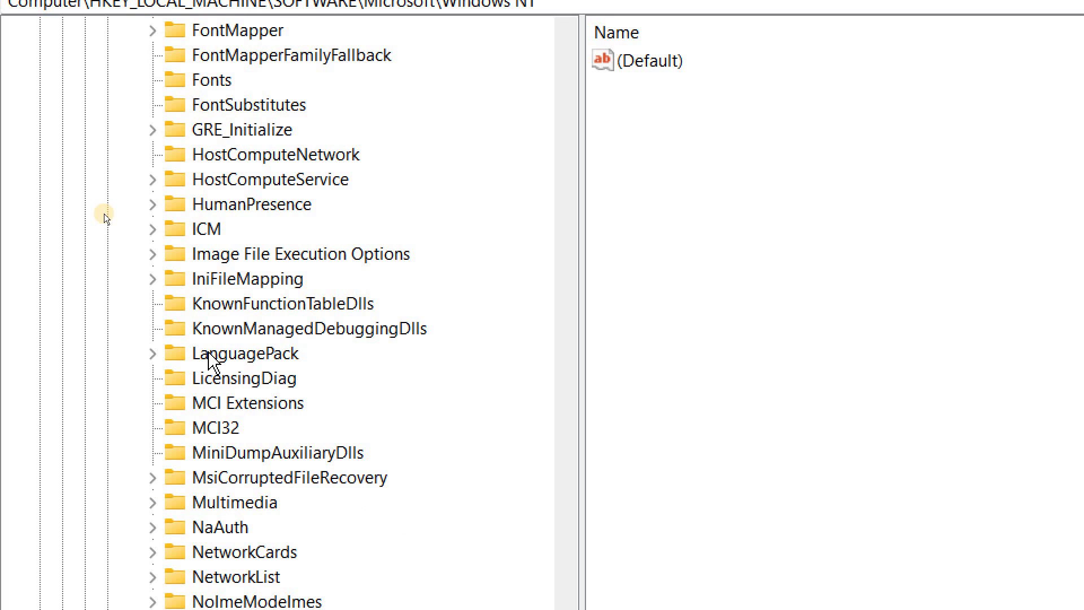
scroll(103, 214, "down", 9)
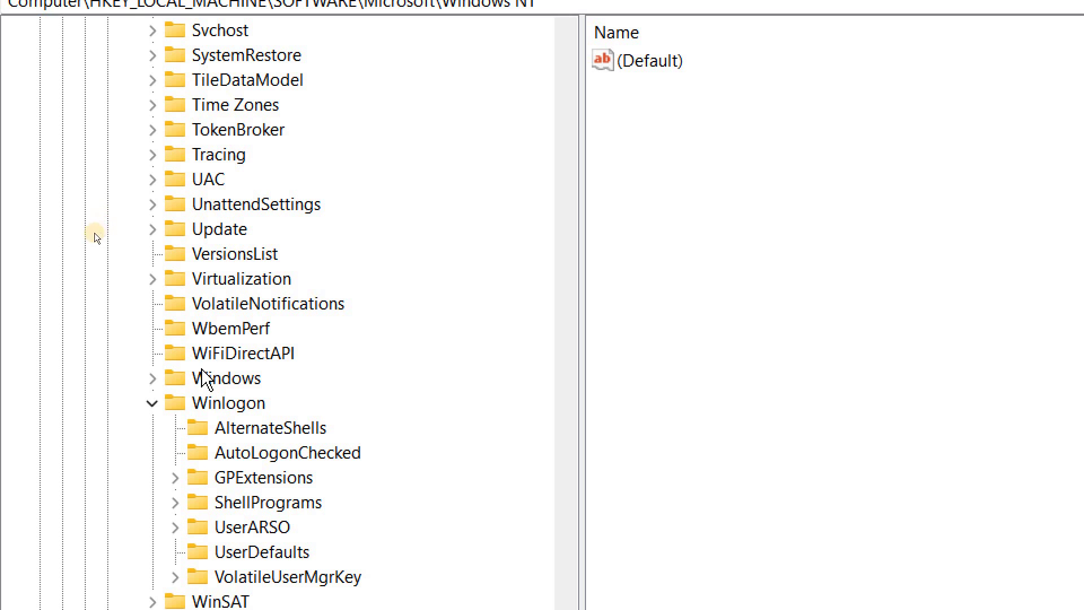
Step: Expand Winlogon and select its Shell value to confirm the data is explorer.exe
double_click(178, 407)
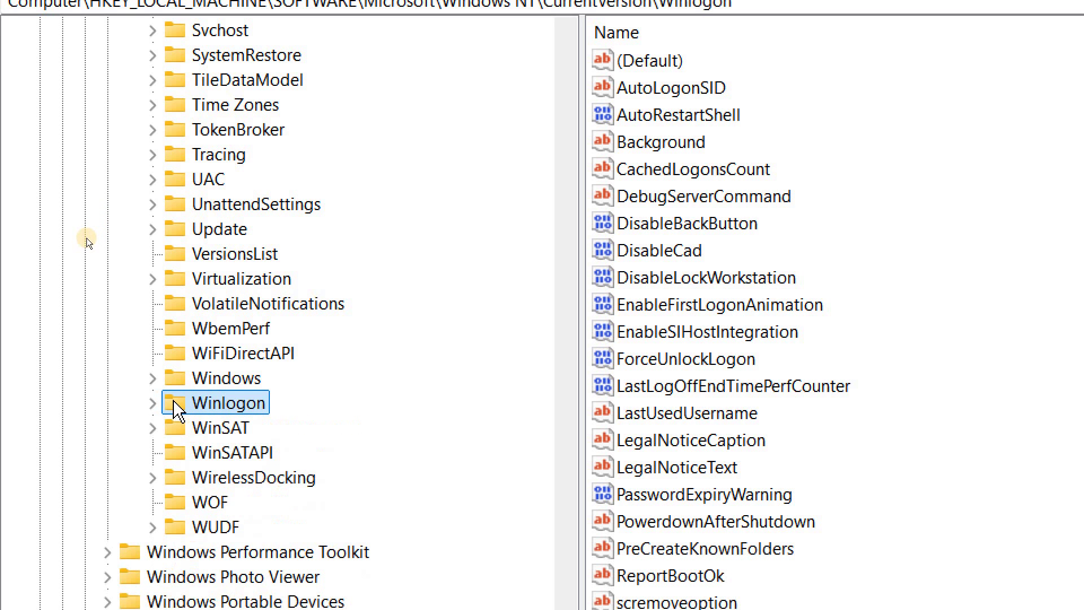
double_click(178, 407)
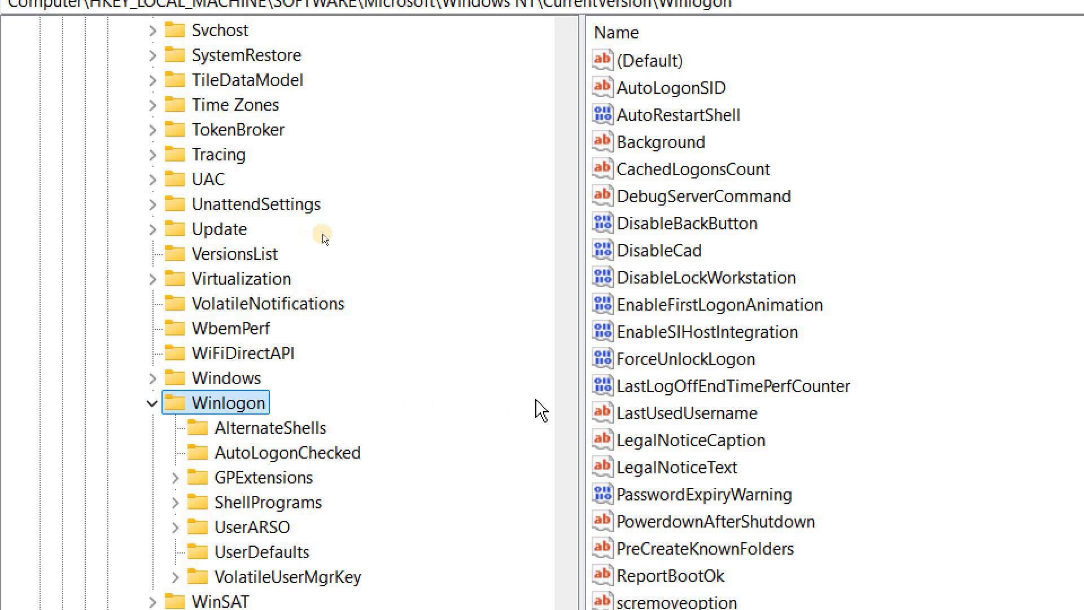
left_click(685, 390)
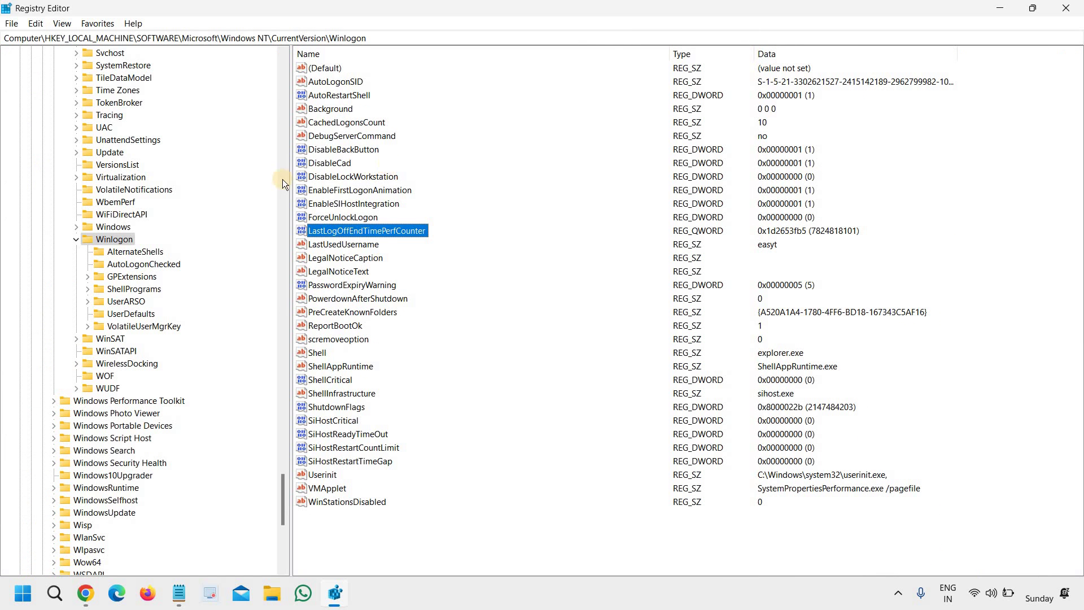
left_click(320, 353)
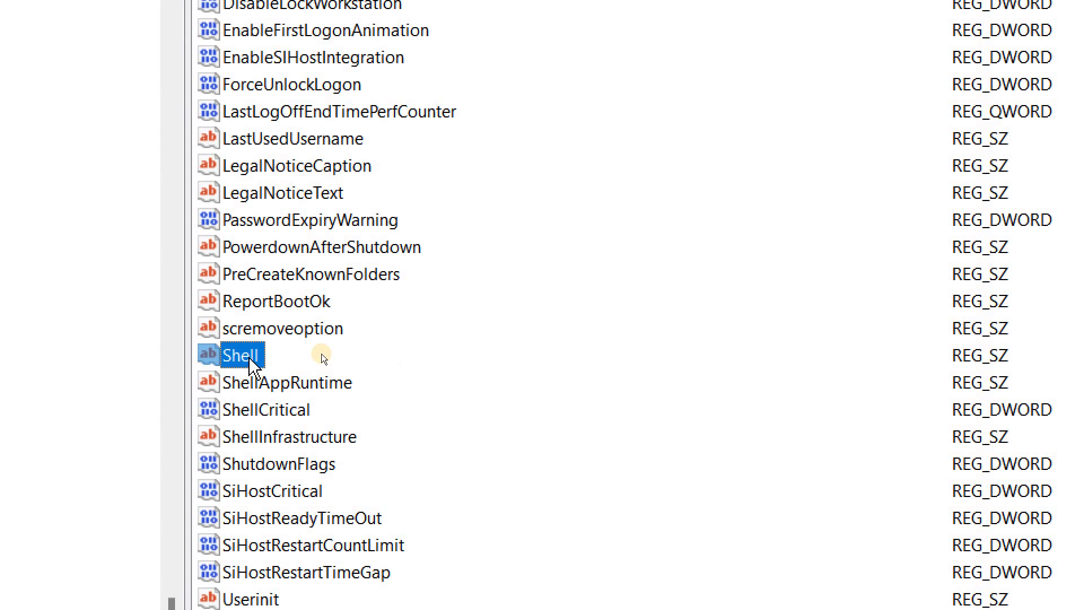
double_click(321, 354)
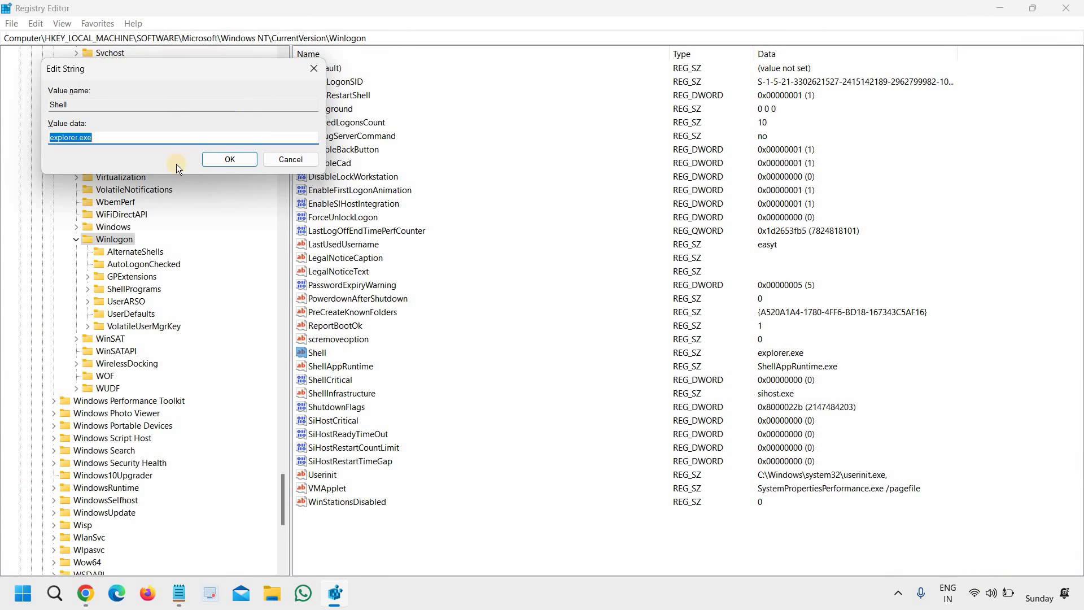
left_click(102, 138)
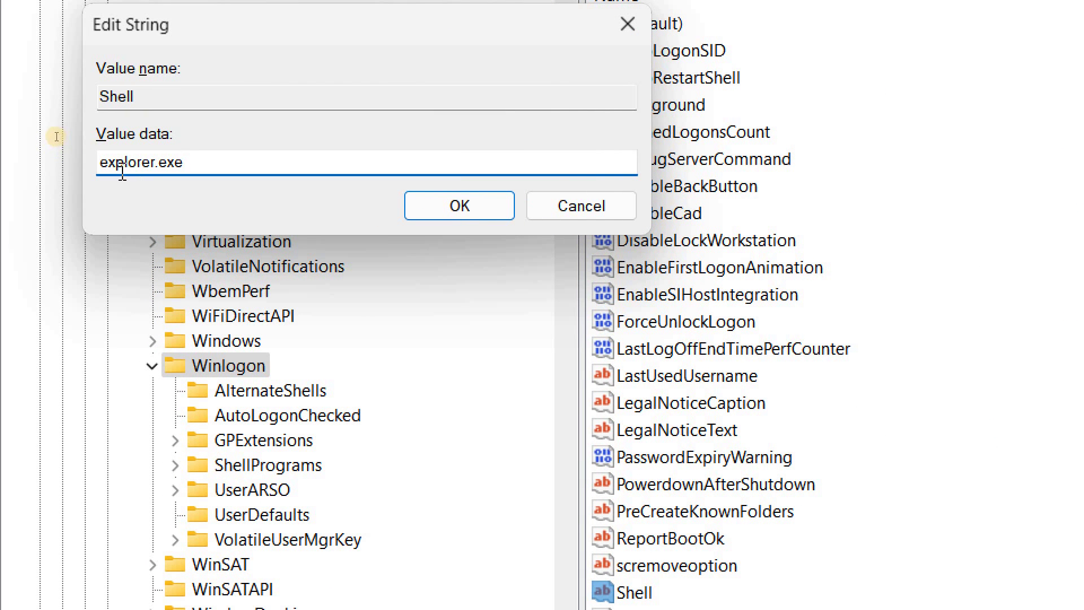
left_click_drag(195, 165, 49, 138)
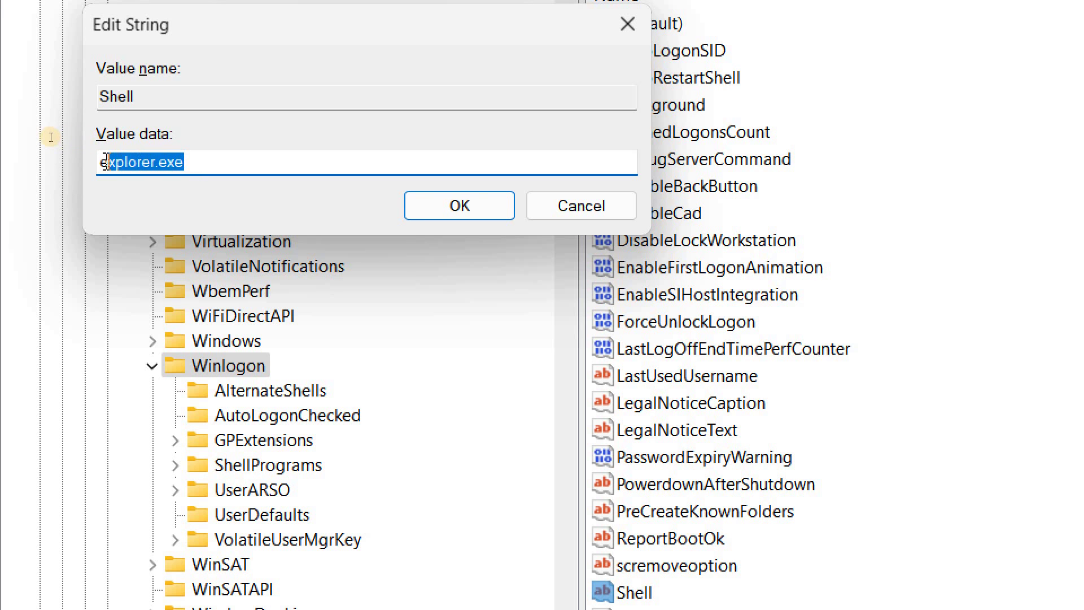
left_click(225, 162)
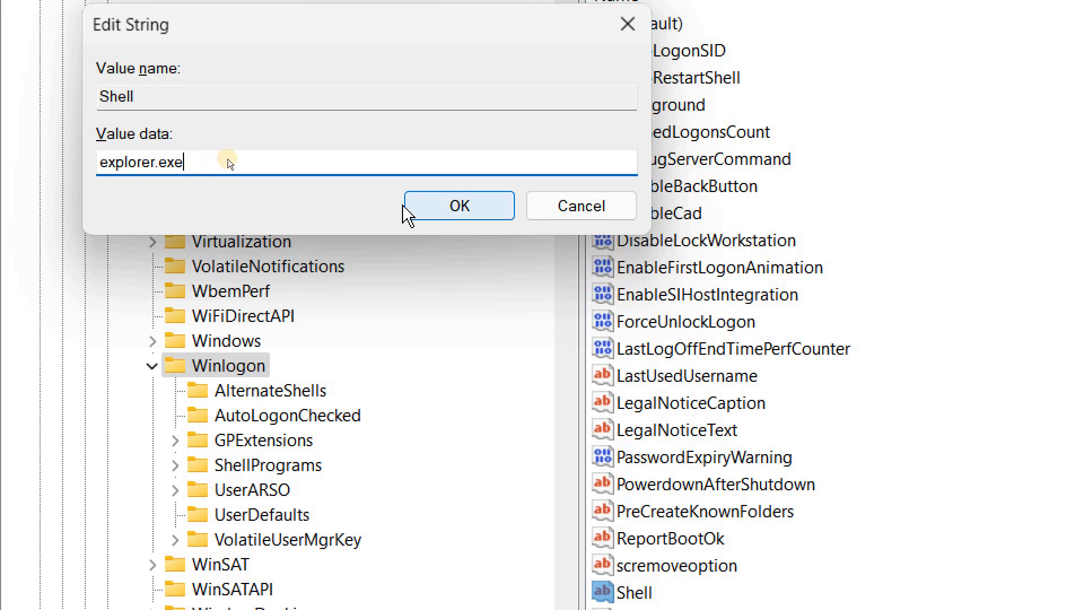
left_click(459, 207)
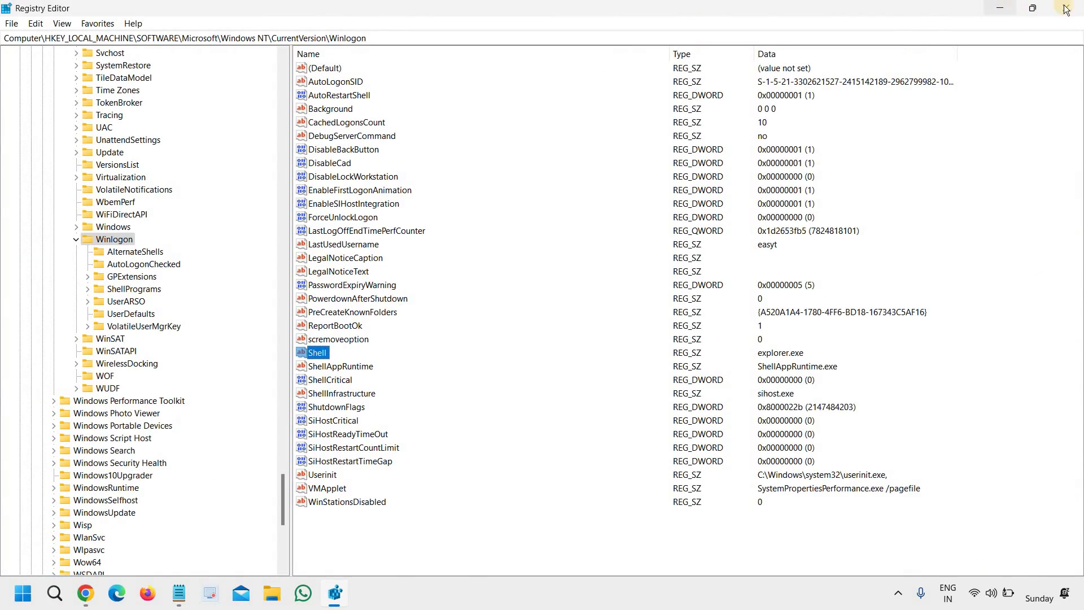
Step: Close the Registry Editor window
left_click(1067, 9)
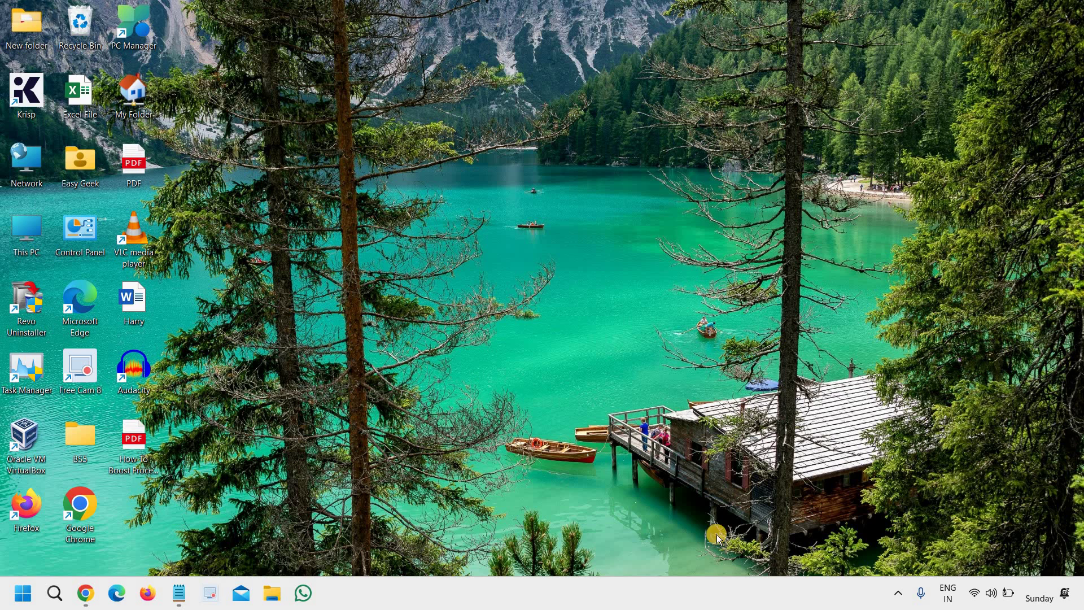
Step: Open Windows Security from the system tray and run a Quick scan under Virus & threat protection
left_click(899, 594)
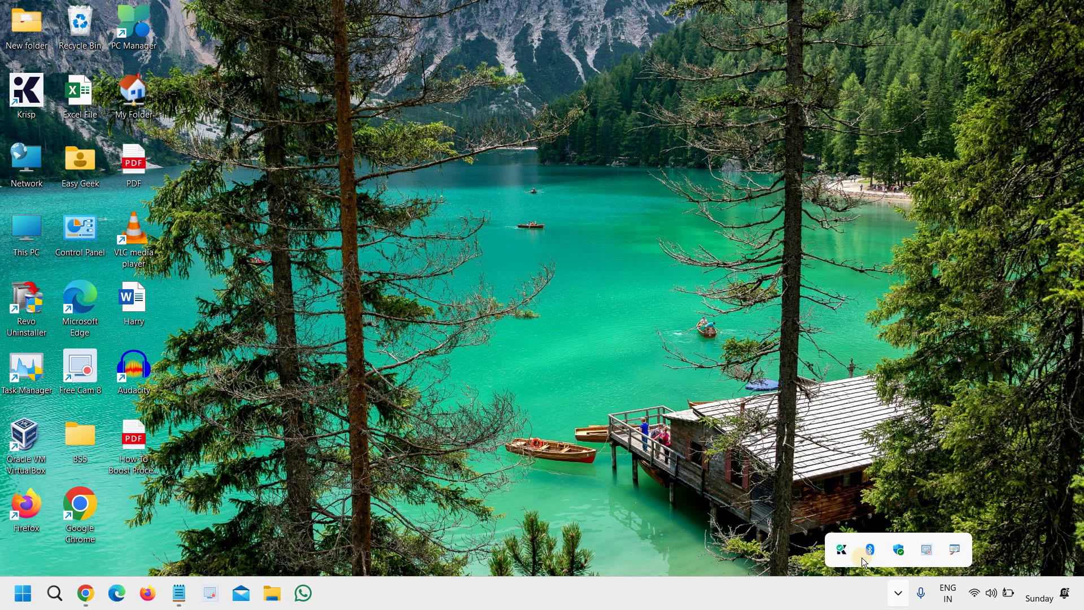
left_click(892, 551)
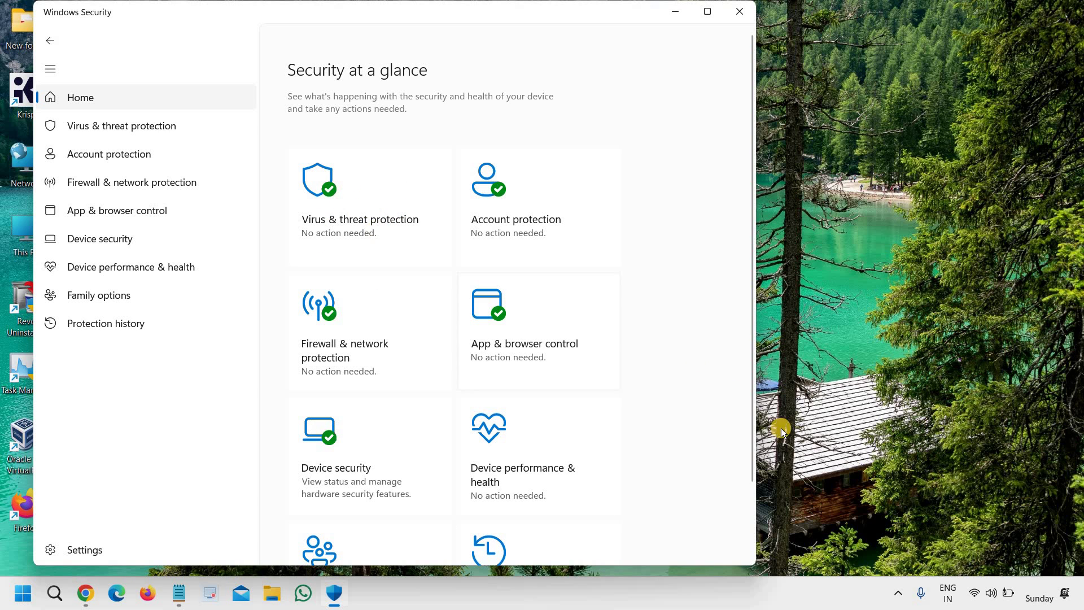
left_click(897, 592)
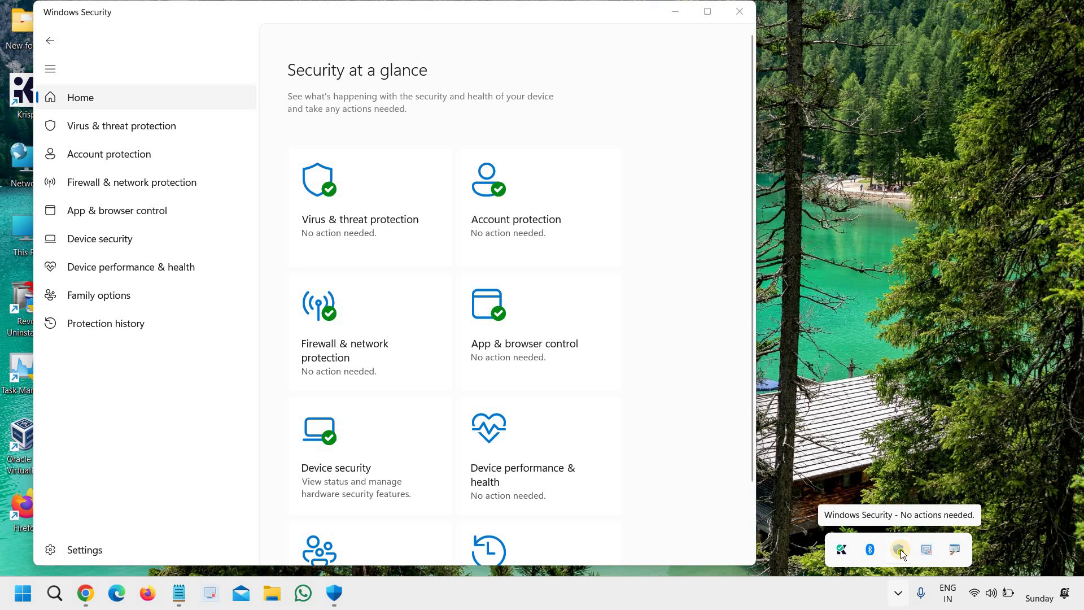
left_click(387, 224)
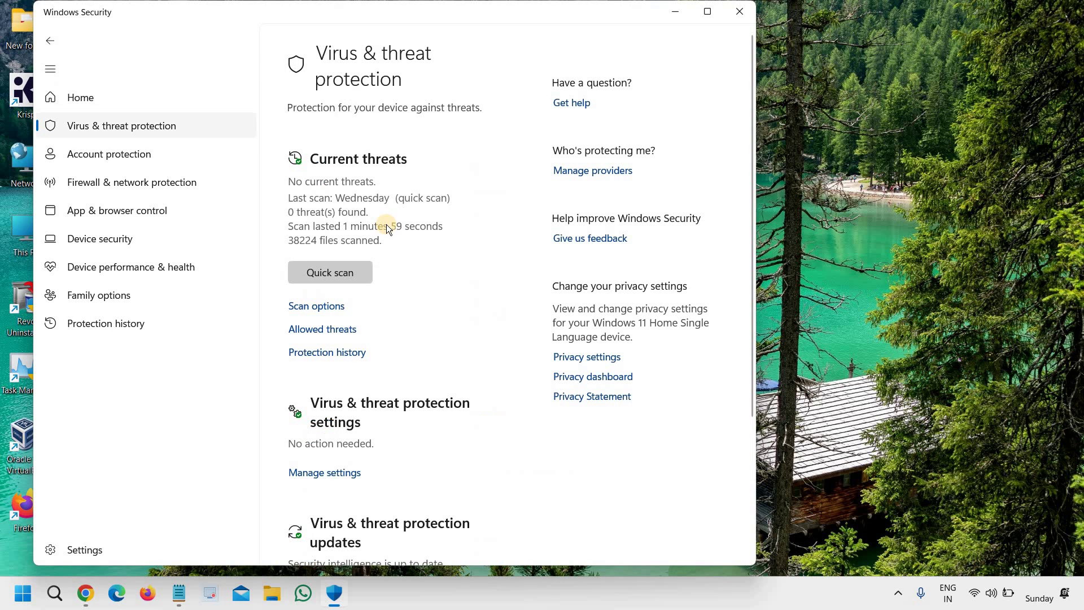
left_click(331, 270)
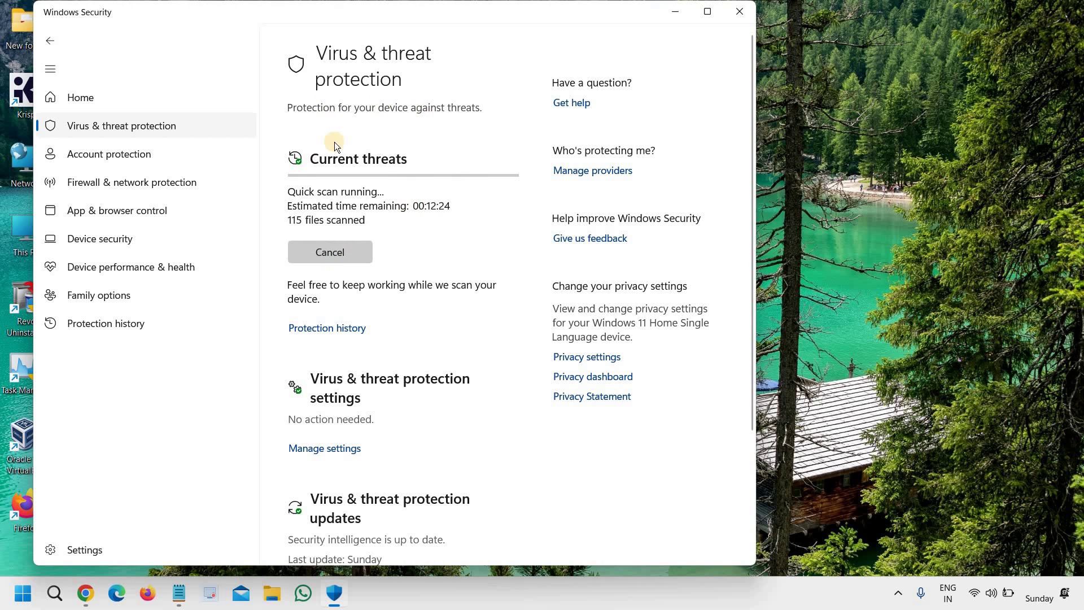
Step: Minimize the Windows Security window while the quick scan continues
left_click(673, 13)
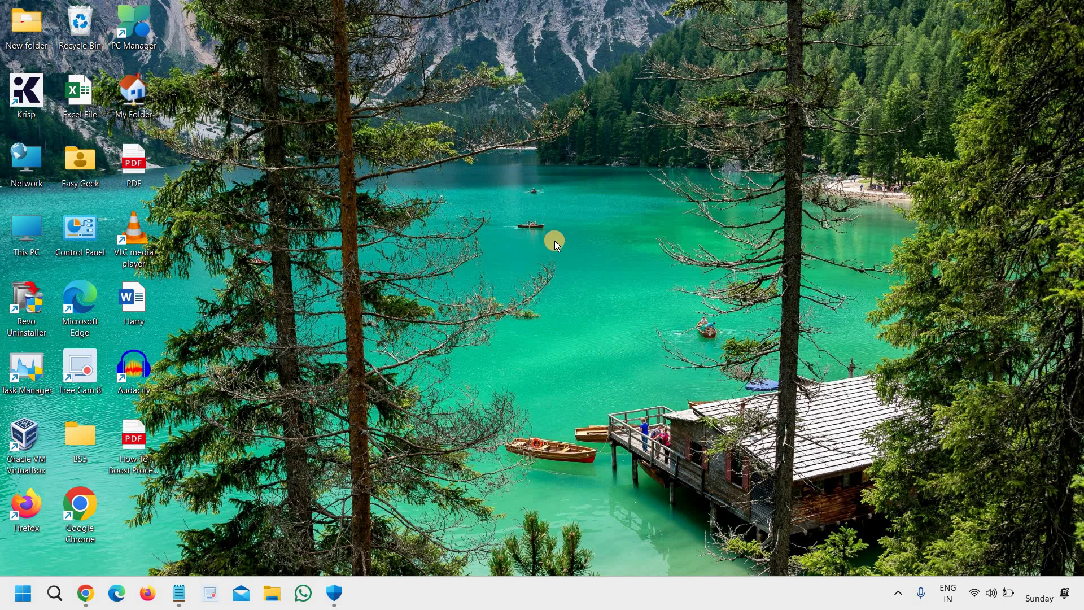